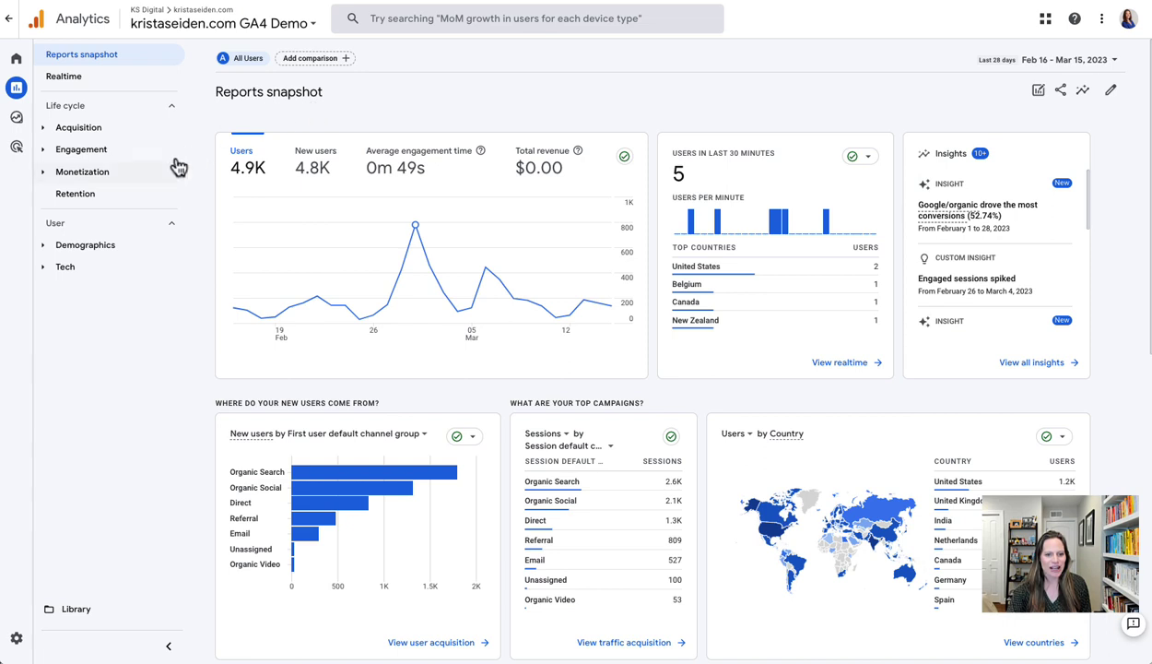
# Expand Engagement under Life cycle to list its reports, including Landing page
pyautogui.click(52, 149)
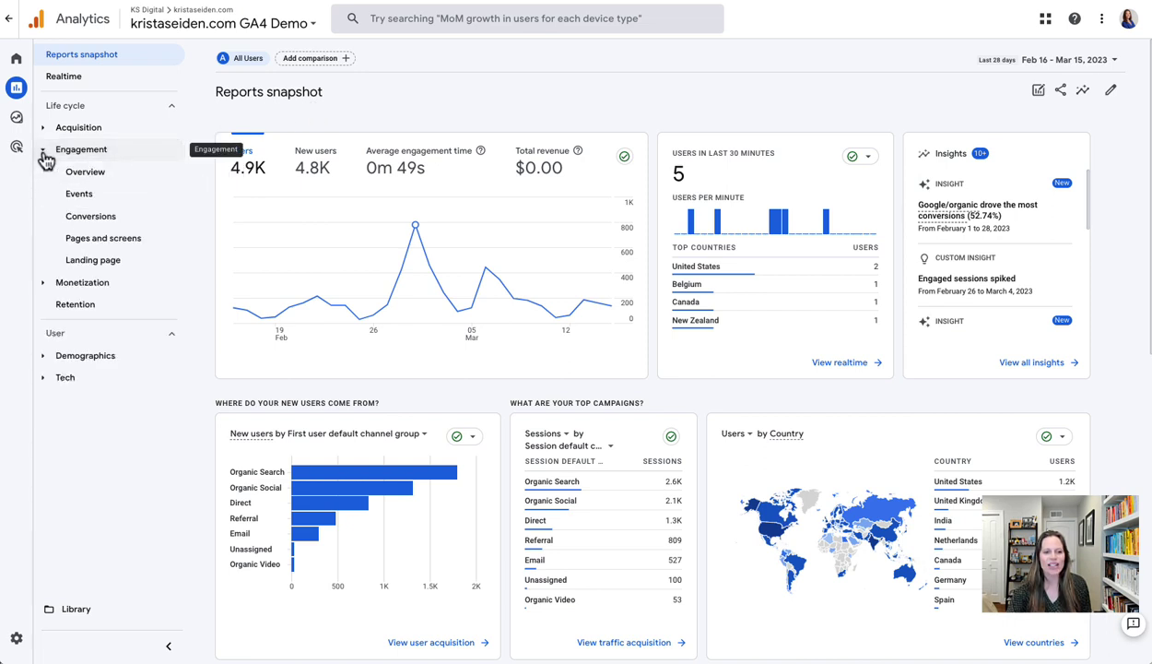
# Open the Landing page report (7,346 sessions, 122 pages), review its table, and expand Acquisition
pyautogui.click(111, 261)
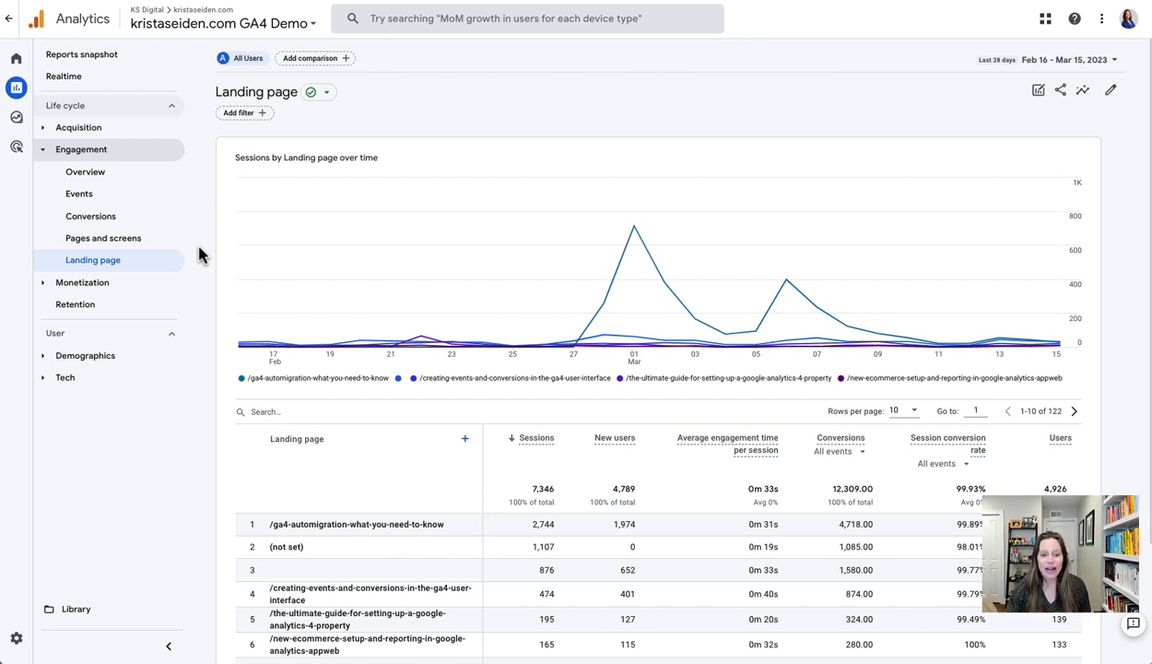
pyautogui.scroll(-2, 201, 256)
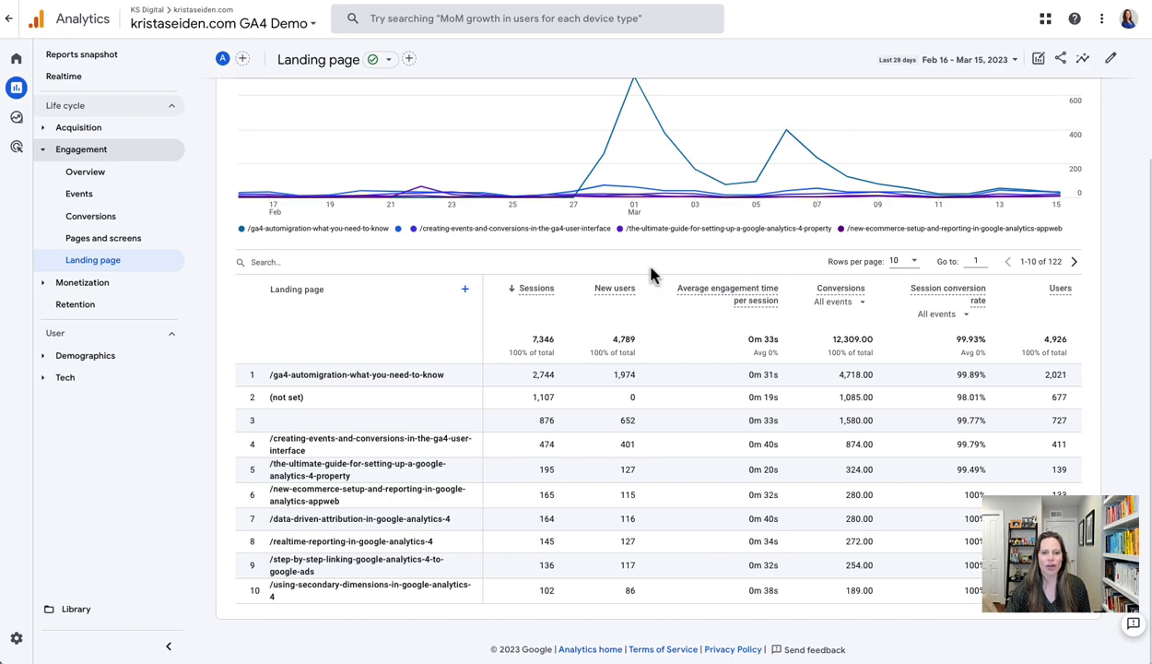
pyautogui.scroll(2, 650, 275)
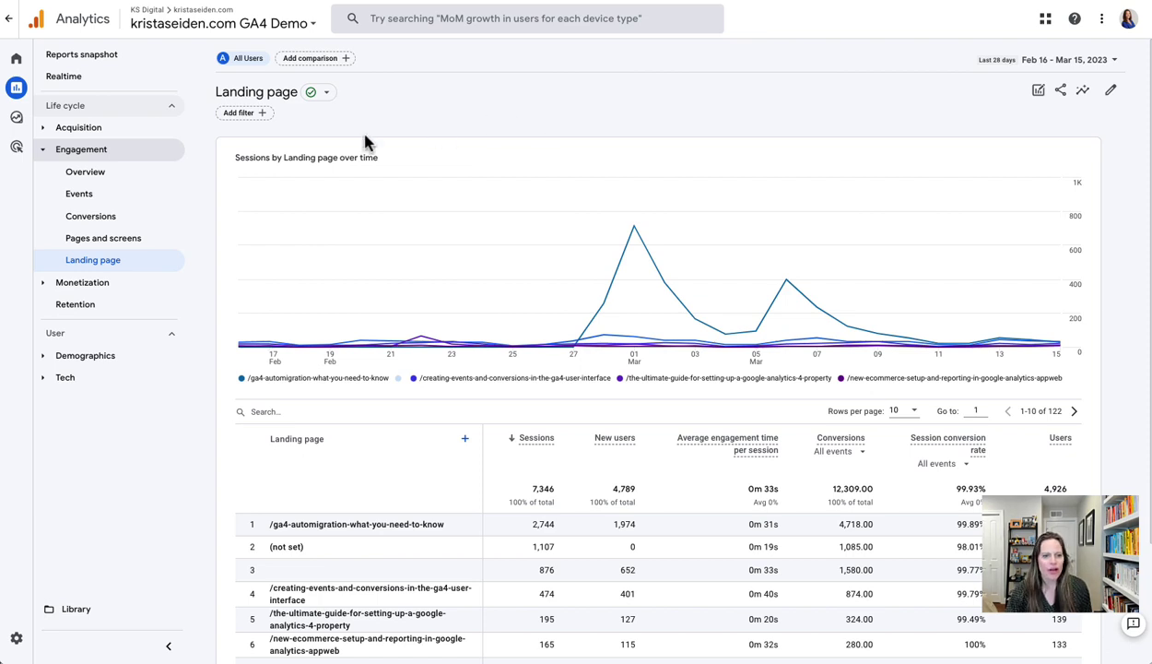
pyautogui.click(62, 129)
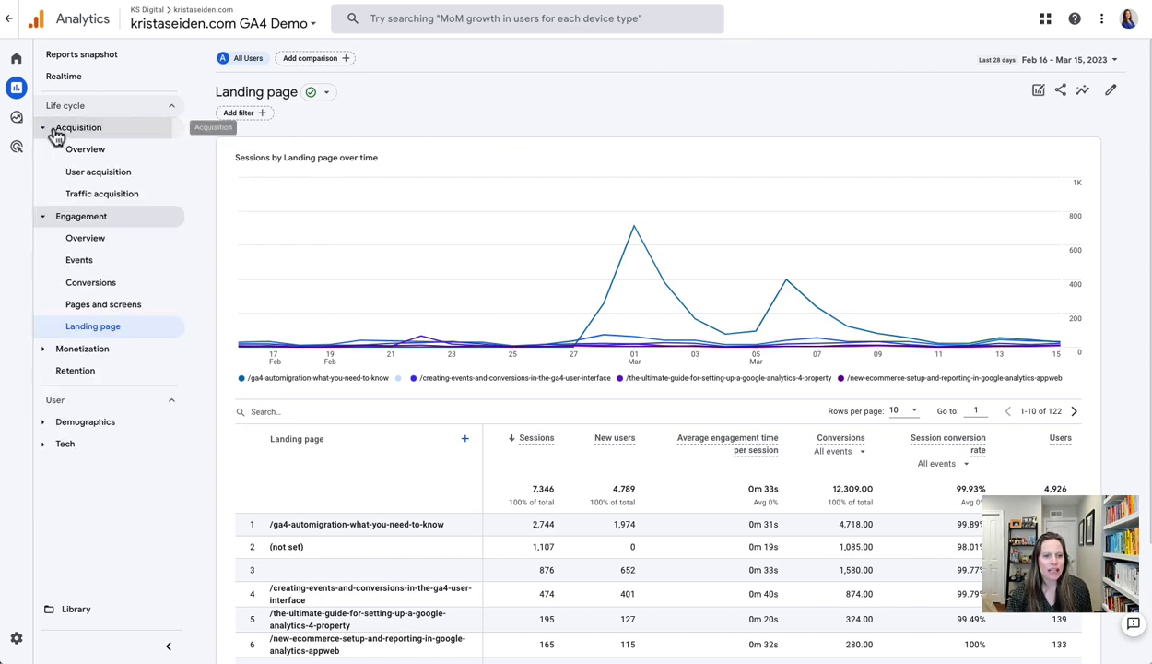
# Open Traffic acquisition and show its comparisons editor with only All Users
pyautogui.click(160, 200)
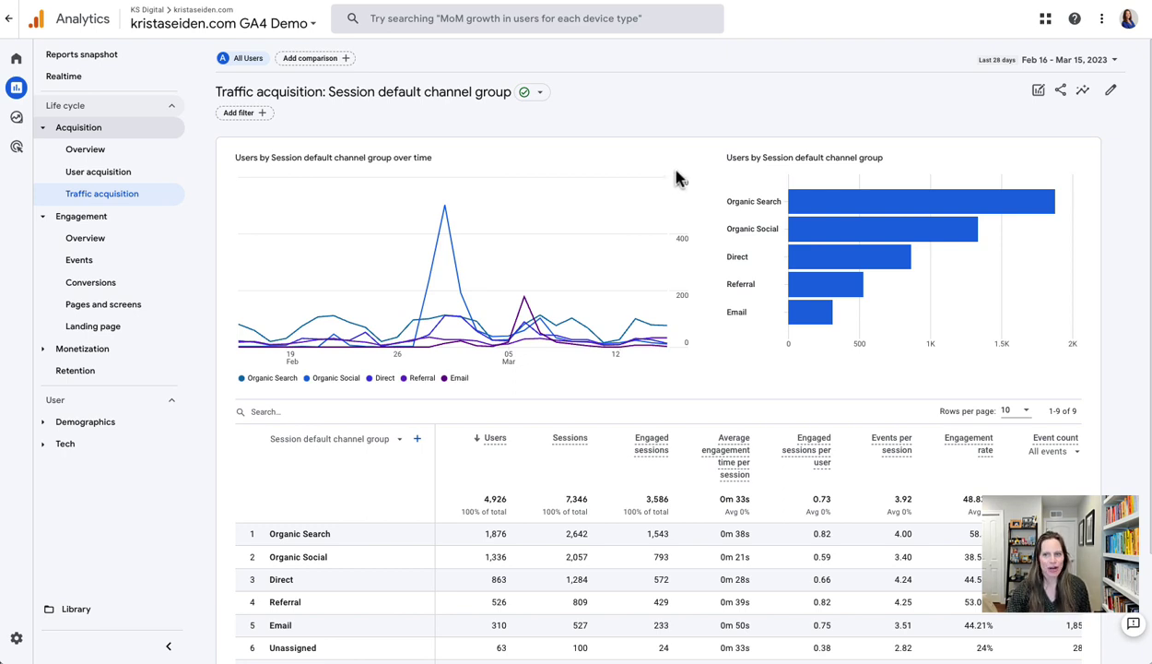
pyautogui.click(1038, 92)
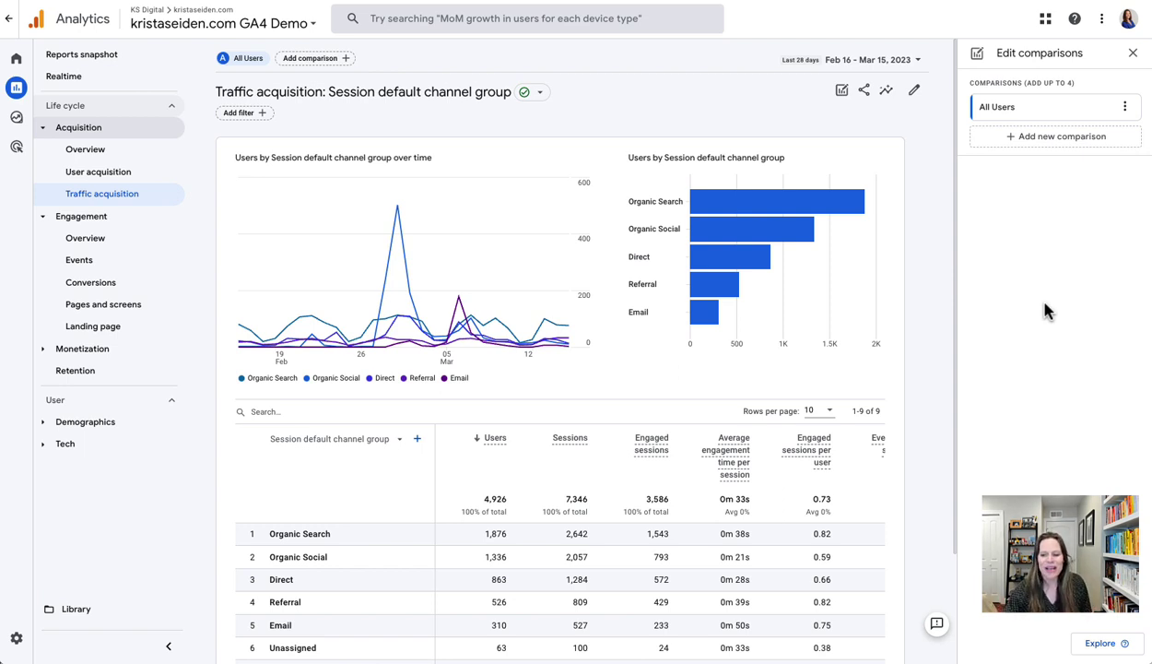
# Explore the Traffic acquisition exploration's Tab 2 and Tab 1 charts, then return to Reports snapshot
pyautogui.click(1080, 647)
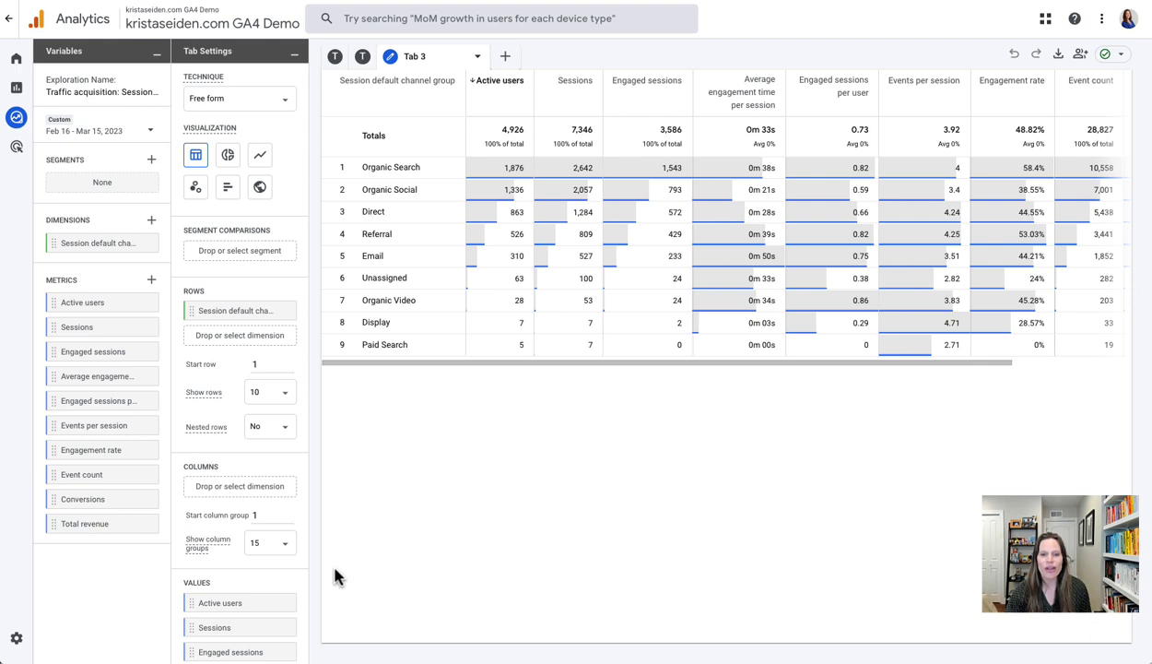
pyautogui.click(374, 66)
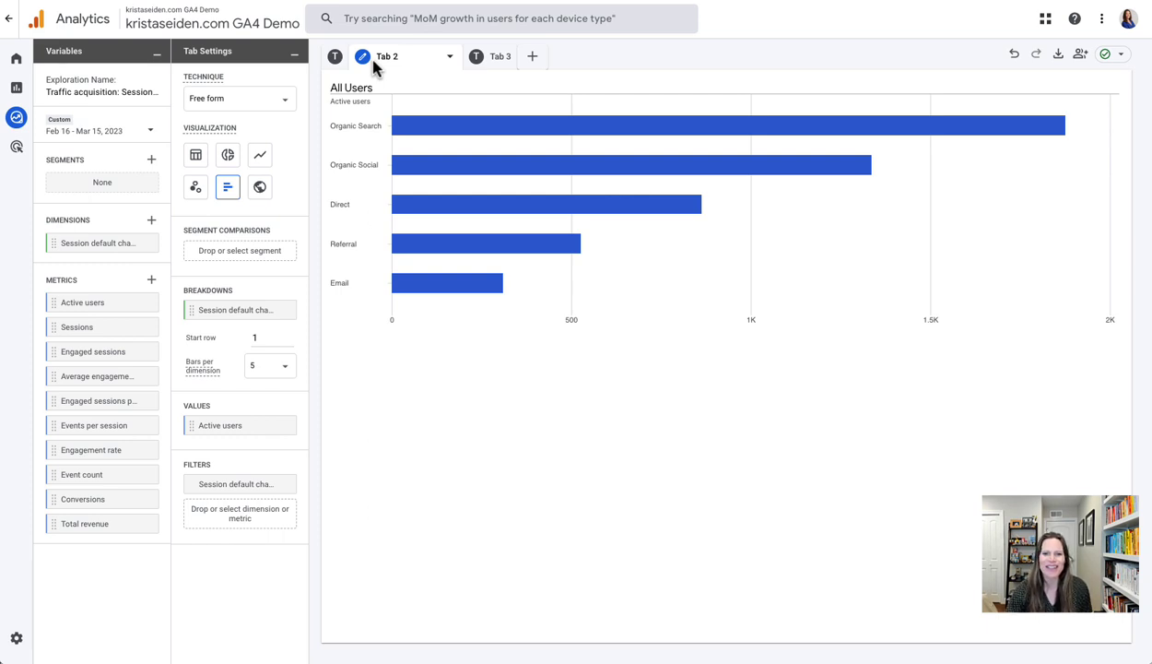
pyautogui.click(350, 58)
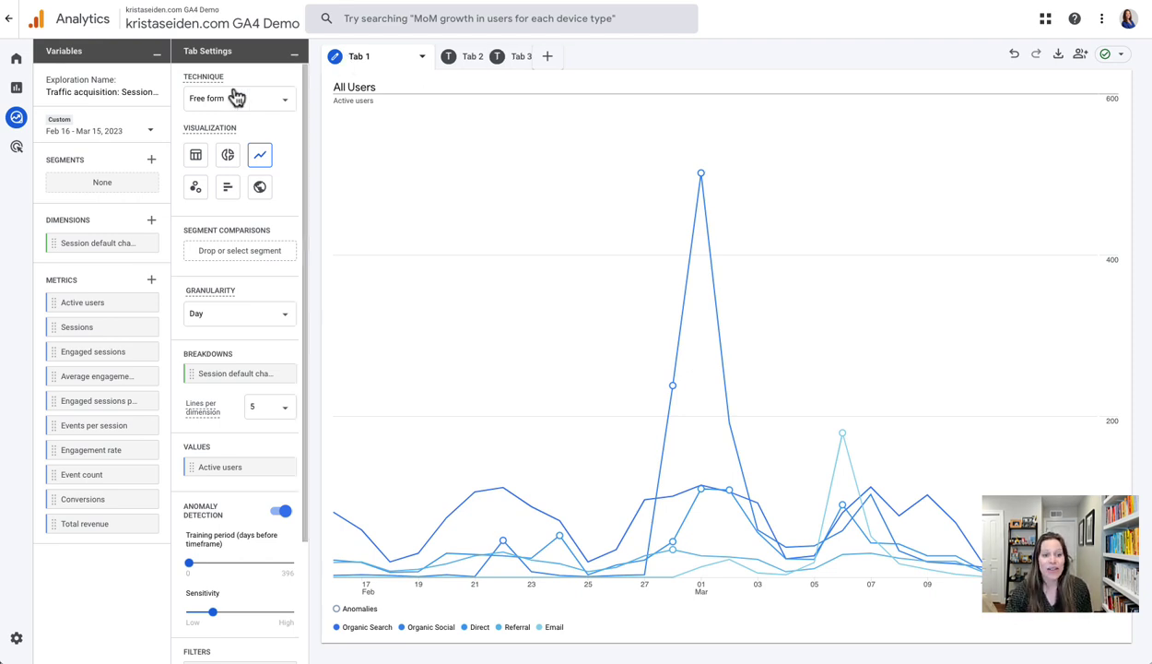
pyautogui.click(11, 92)
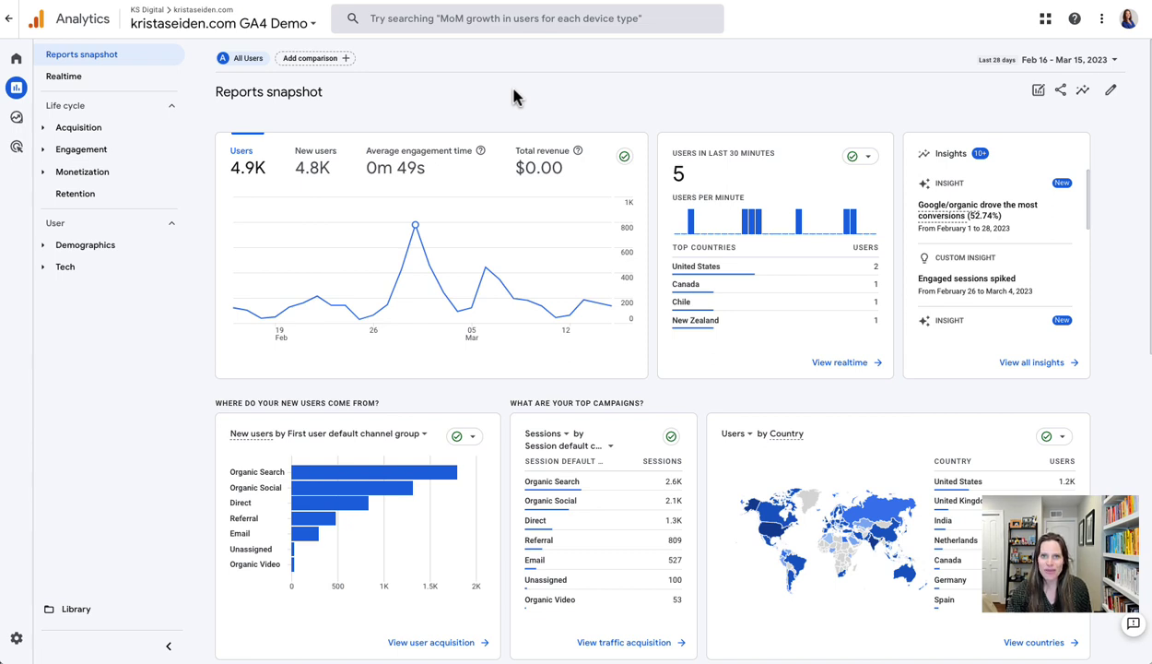
# Open Engagement > Landing page and enter its Customize report panel
pyautogui.click(112, 153)
pyautogui.click(132, 265)
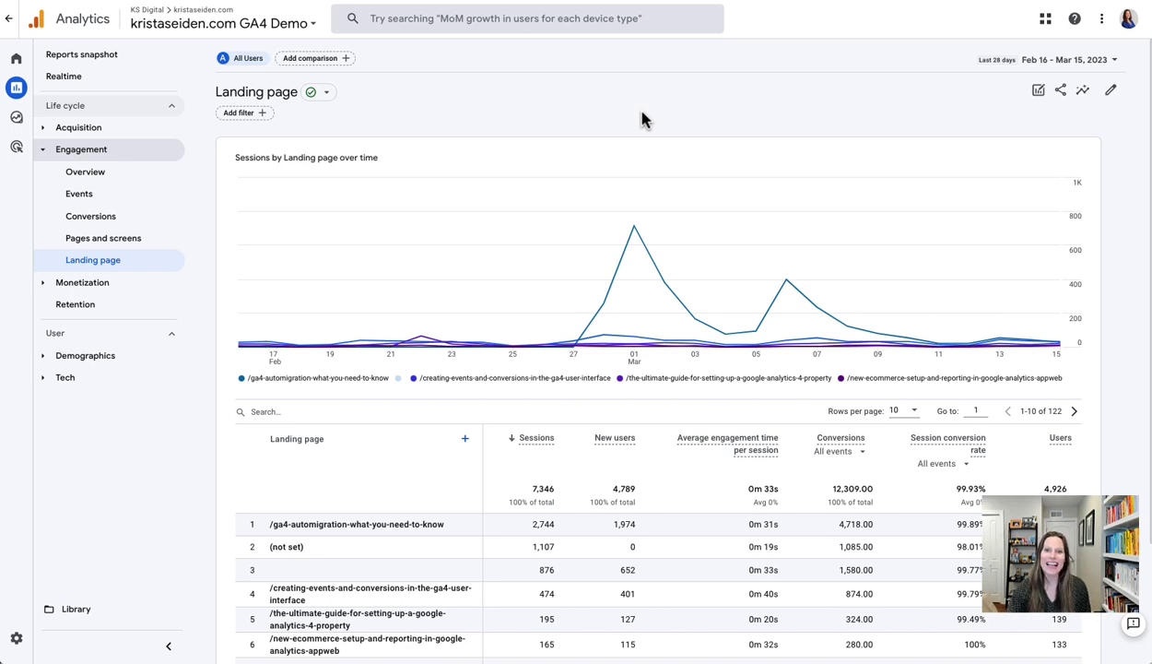
pyautogui.click(1110, 98)
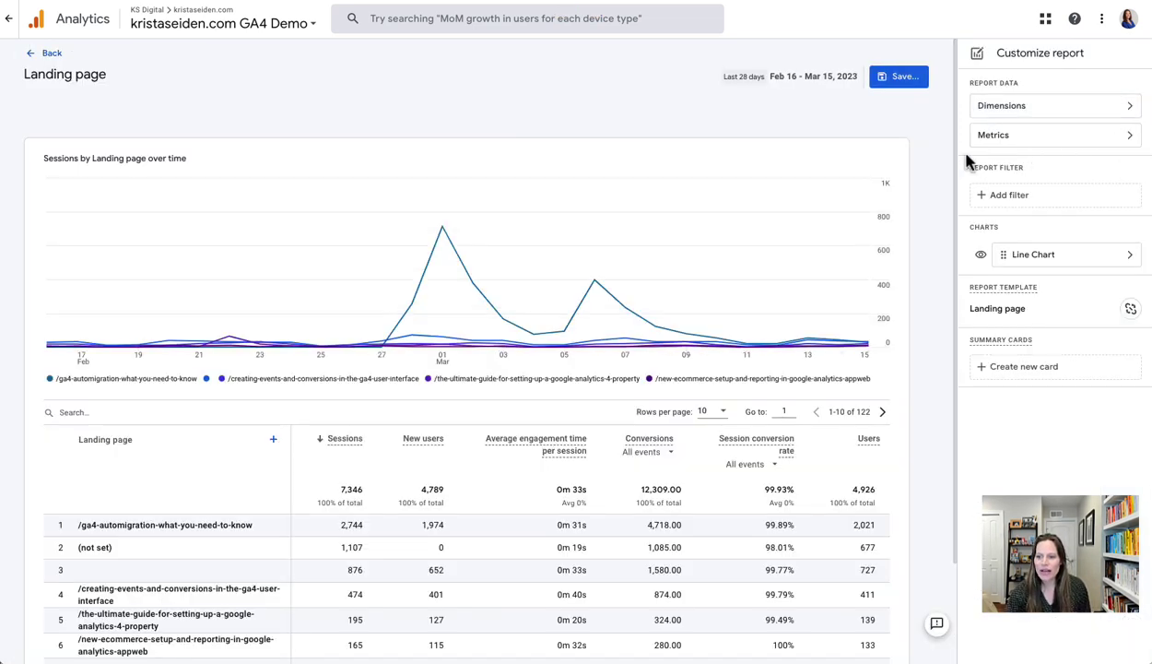
# Apply a Session default channel group = Organic Search filter, leaving 2,642 sessions across 80 pages
pyautogui.click(1067, 203)
pyautogui.click(1042, 158)
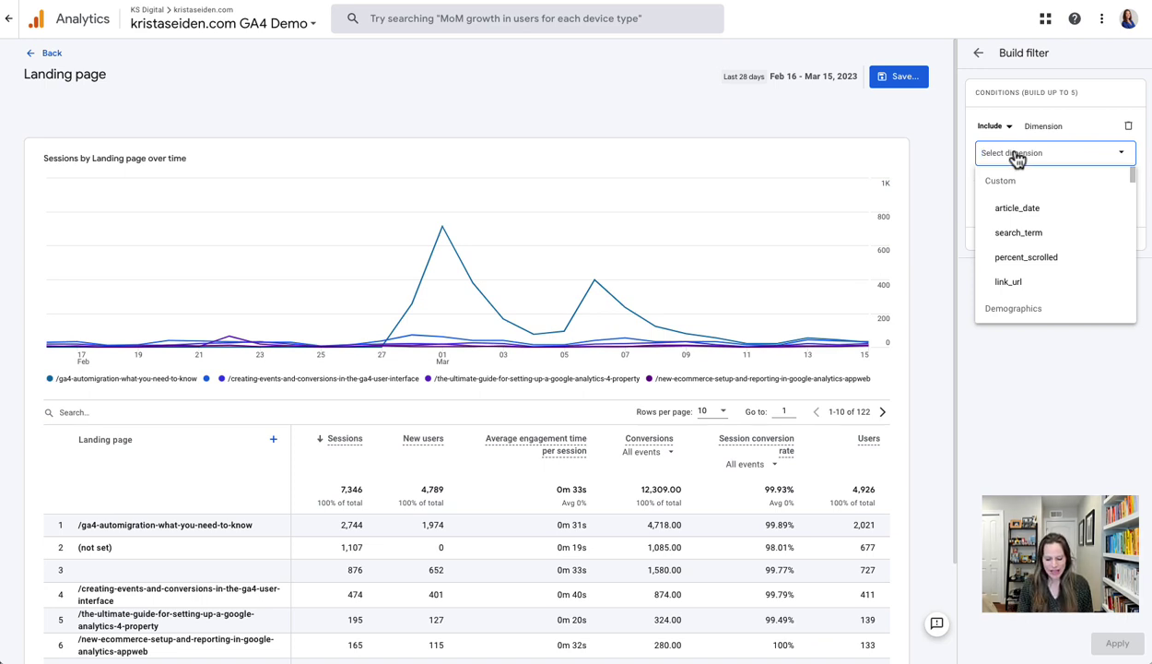
pyautogui.write('session')
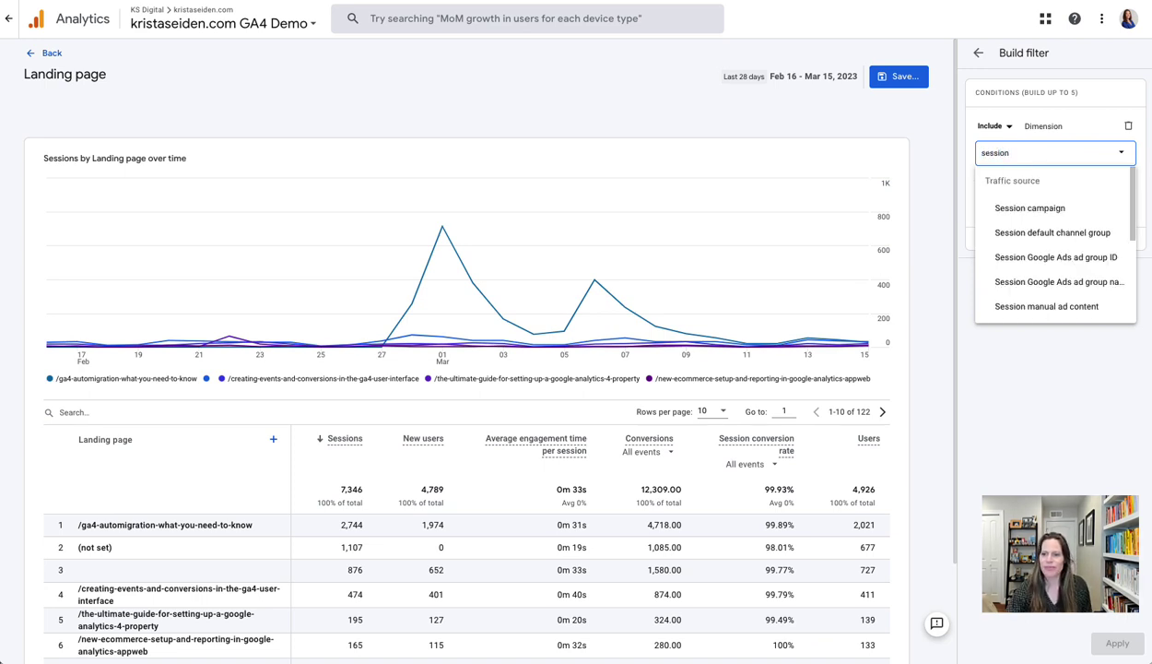
pyautogui.click(1047, 234)
pyautogui.click(1018, 203)
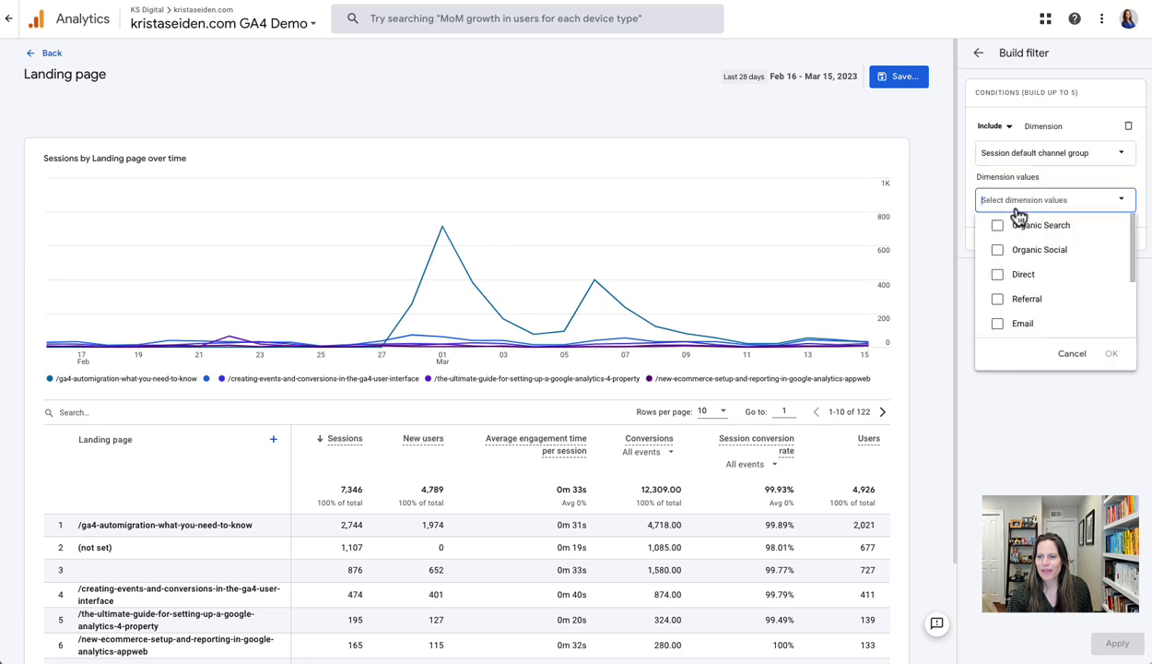
pyautogui.click(997, 225)
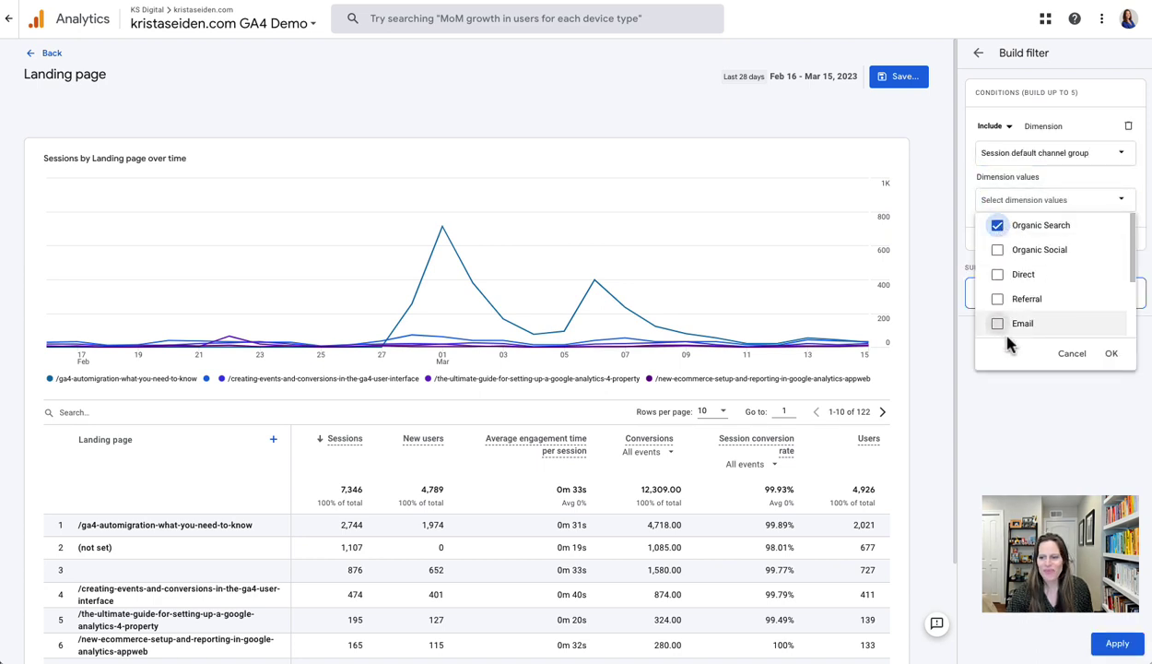
pyautogui.click(1112, 353)
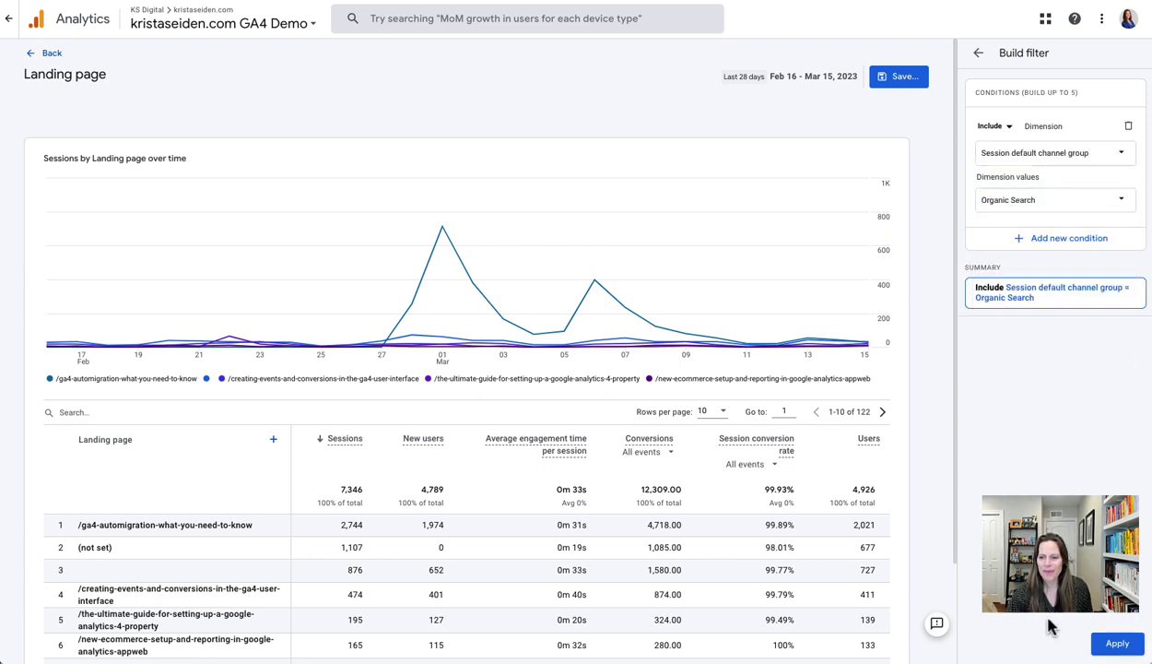
pyautogui.click(1113, 643)
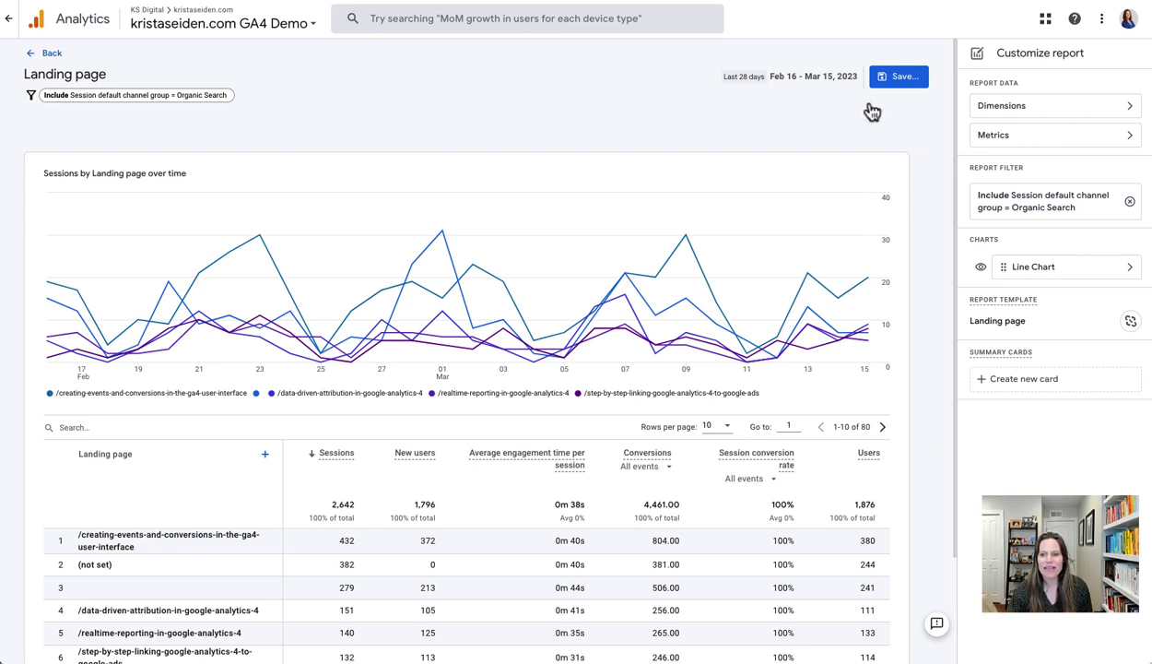
# Save the filtered report as a new report named 'SEO Landing page', then exit the editor
pyautogui.click(887, 78)
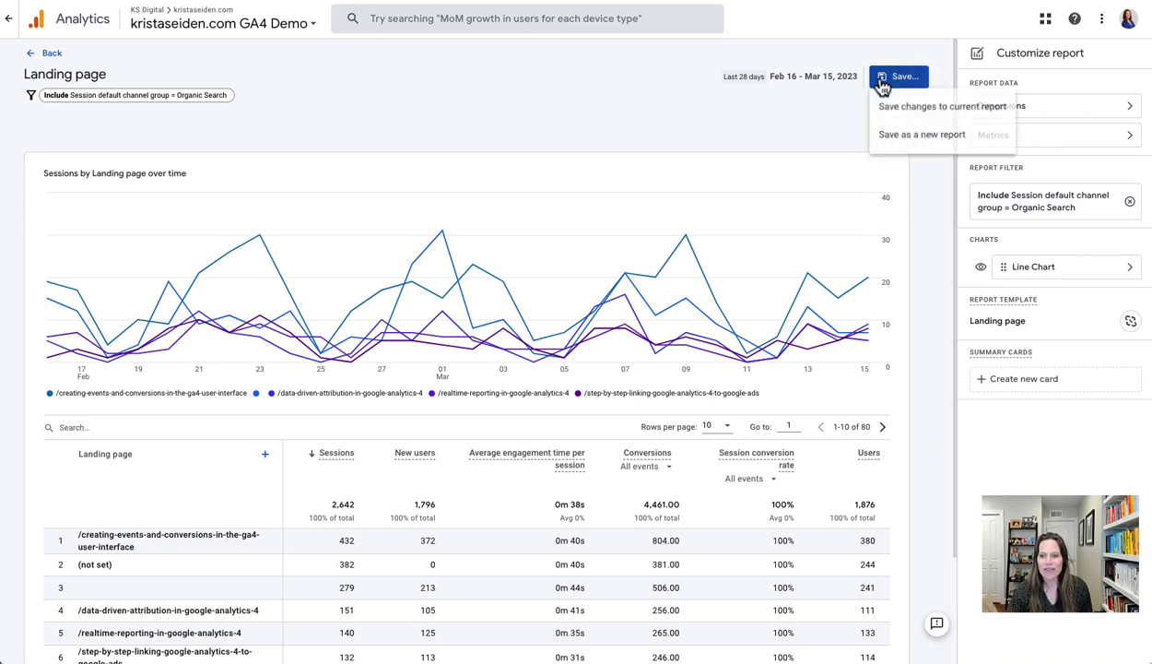
pyautogui.click(876, 141)
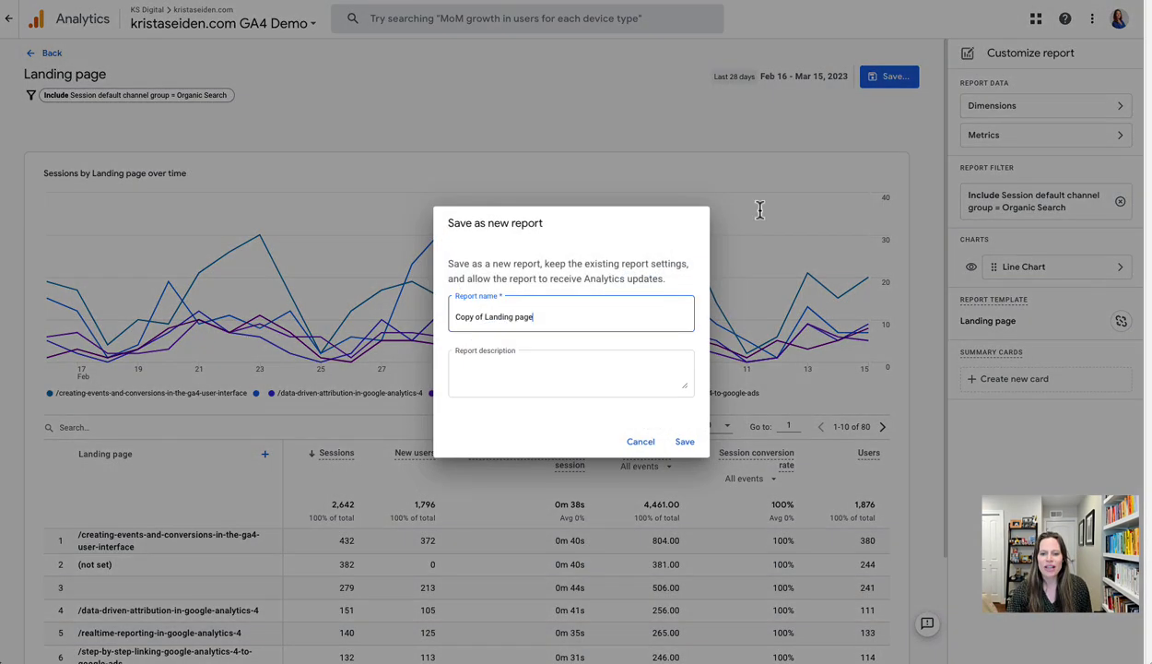
pyautogui.moveTo(485, 320); pyautogui.dragTo(445, 324)
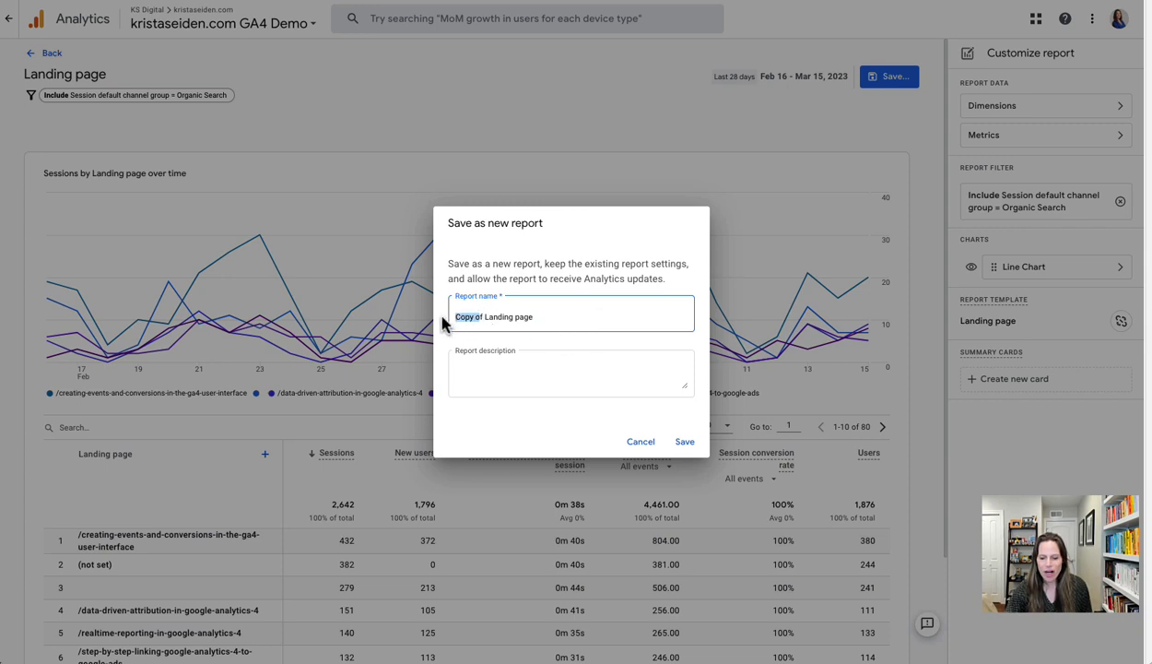
pyautogui.press('BackSpace')
pyautogui.press('Delete')
pyautogui.write('SEO')
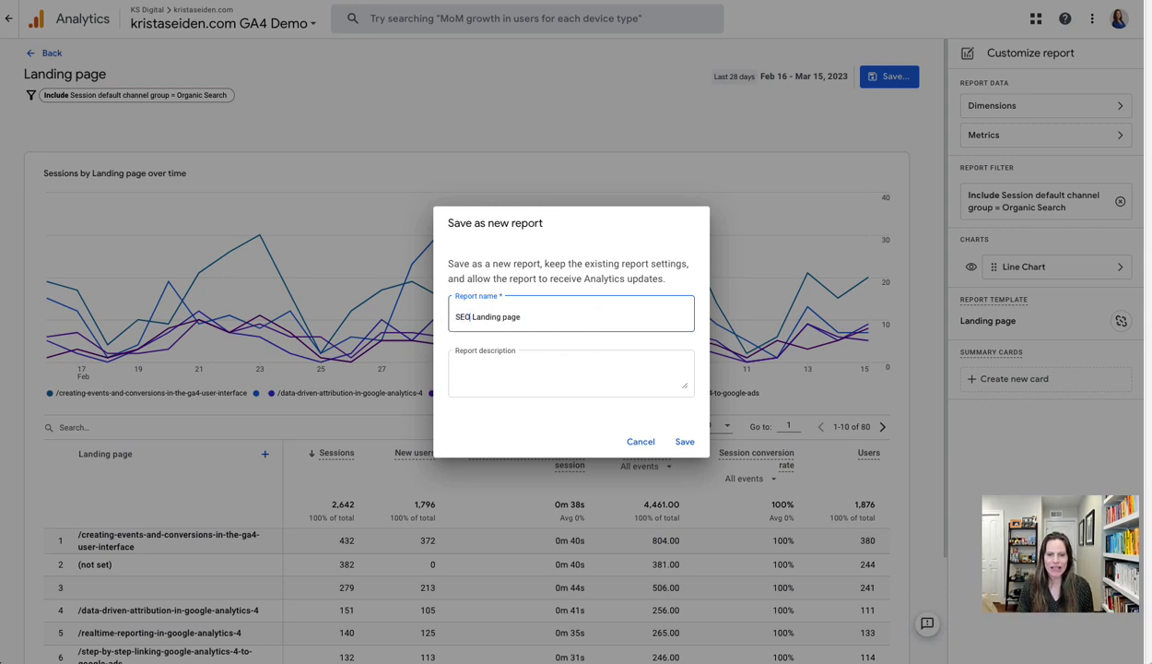
pyautogui.click(682, 443)
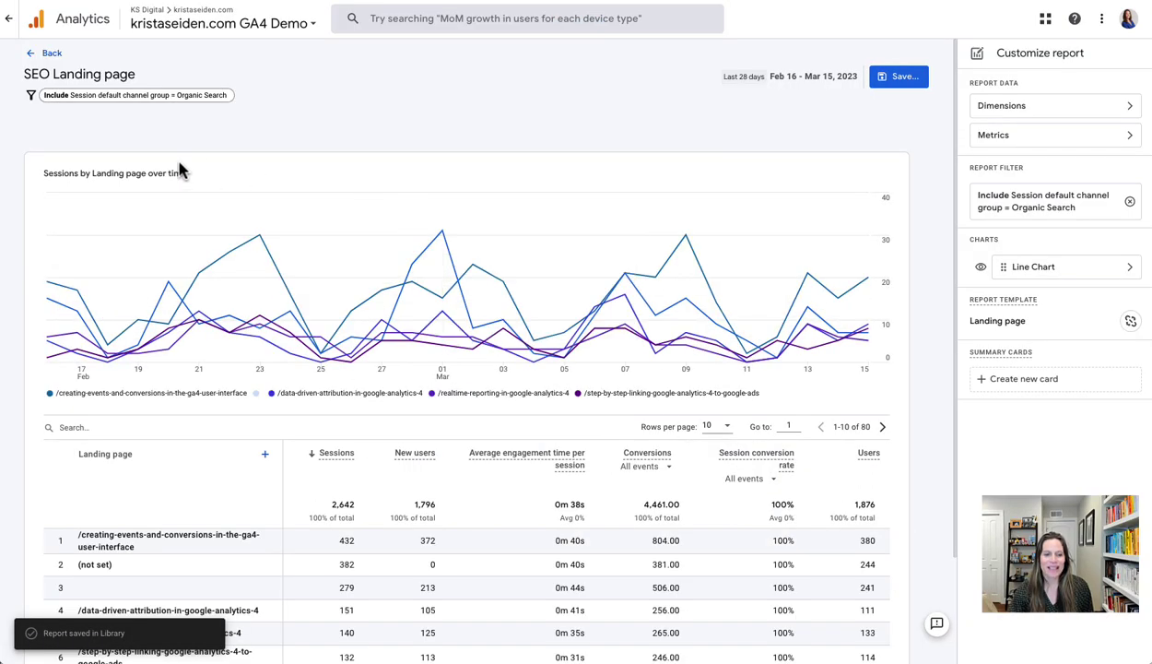
pyautogui.click(52, 55)
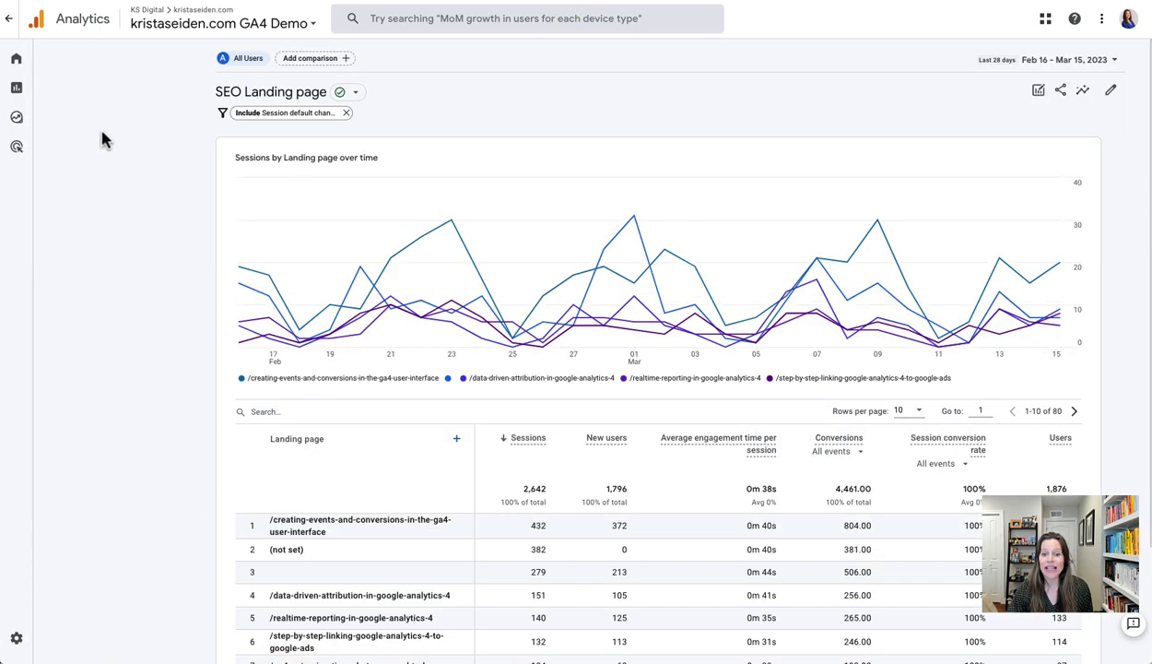
# Go to Reports > Library and edit the Published Life cycle collection
pyautogui.click(35, 92)
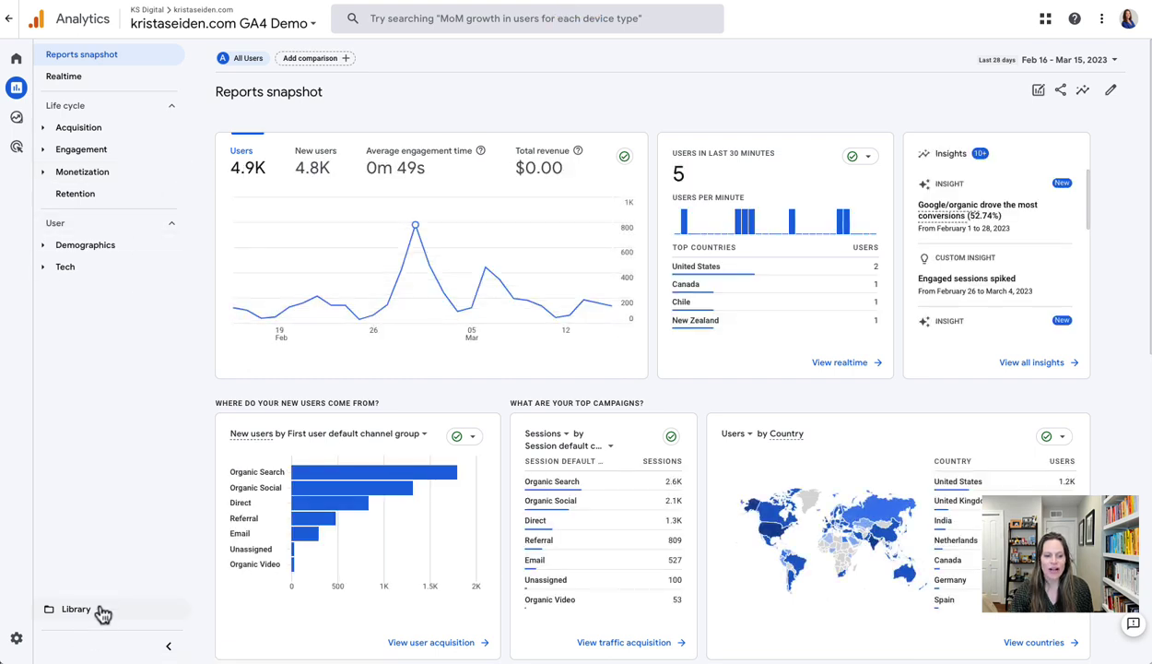
pyautogui.click(99, 611)
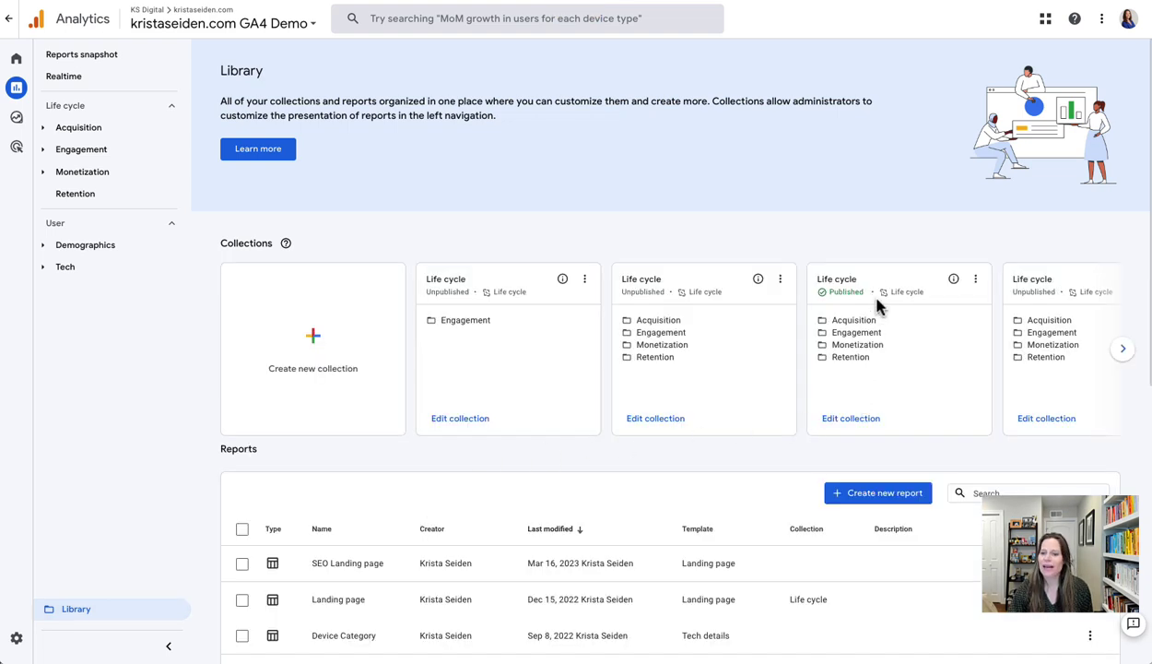
pyautogui.click(852, 420)
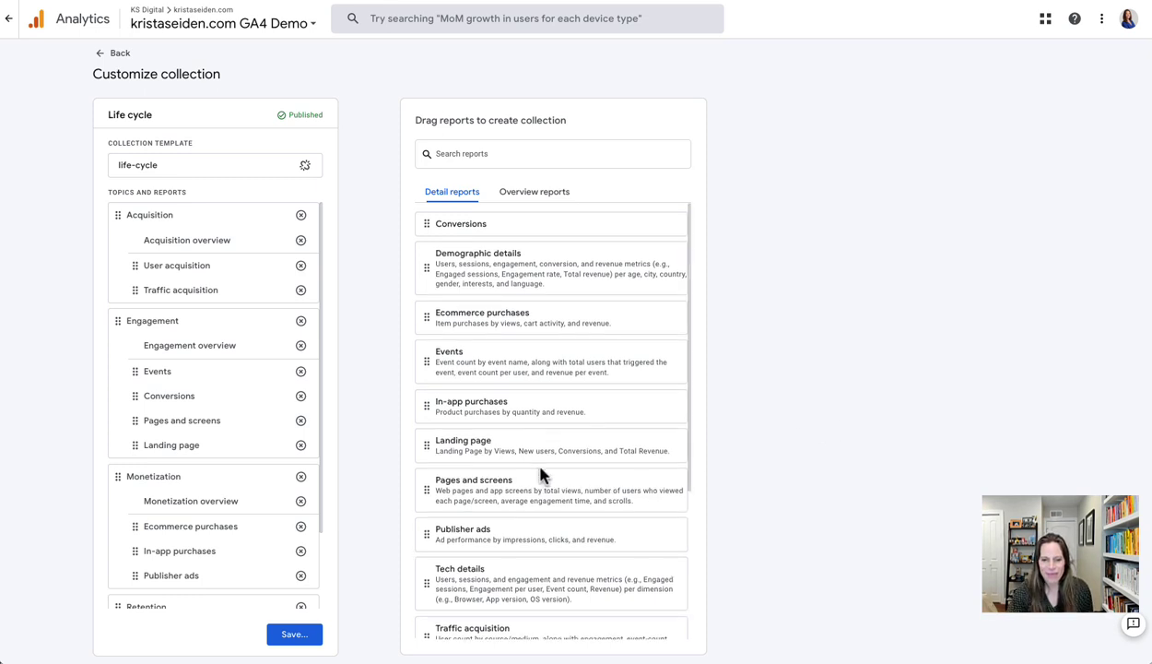
# Drag SEO Landing page into the Engagement topic, save the Life cycle collection, and verify it appears
pyautogui.scroll(-3, 540, 470)
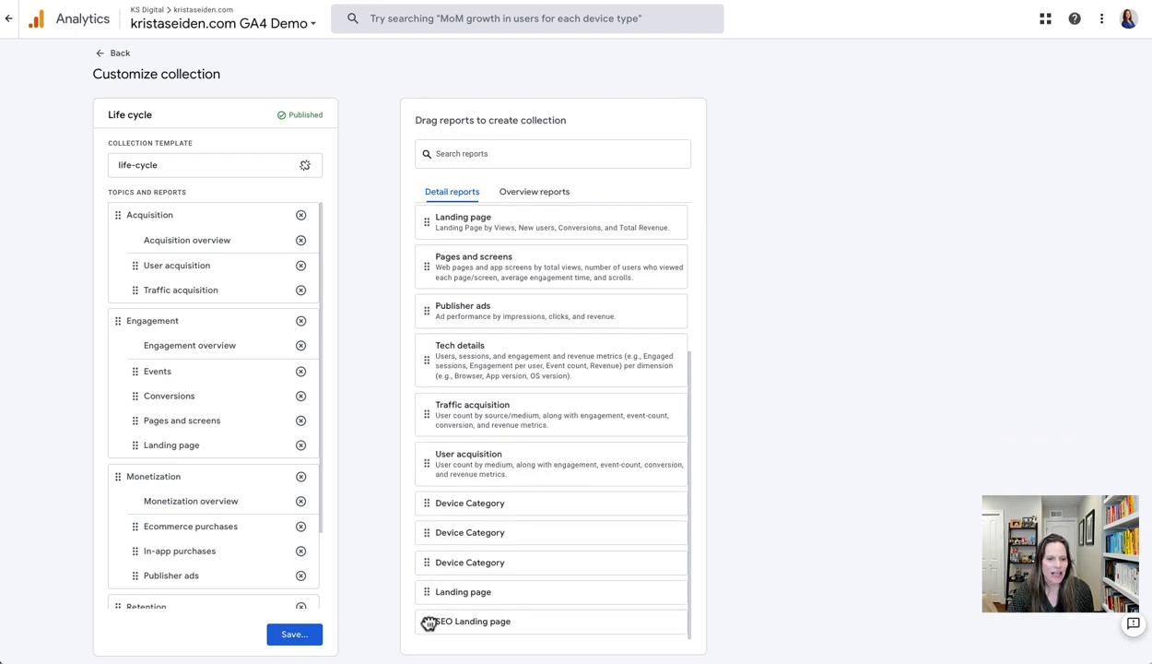
pyautogui.moveTo(429, 623); pyautogui.dragTo(140, 478)
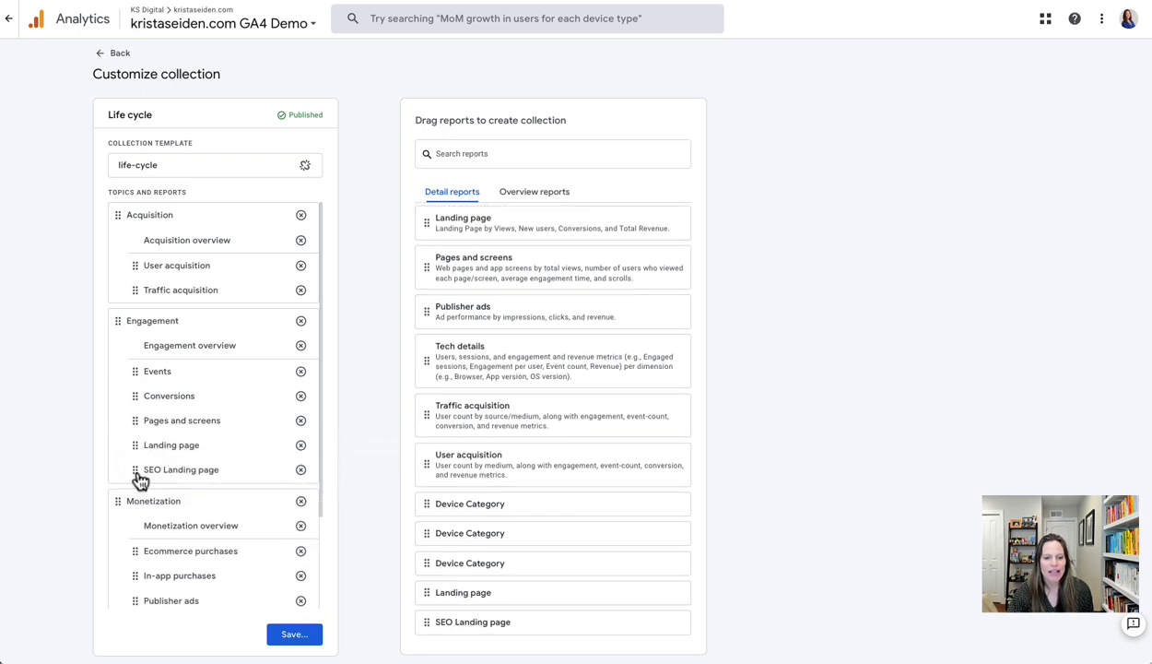
pyautogui.click(289, 638)
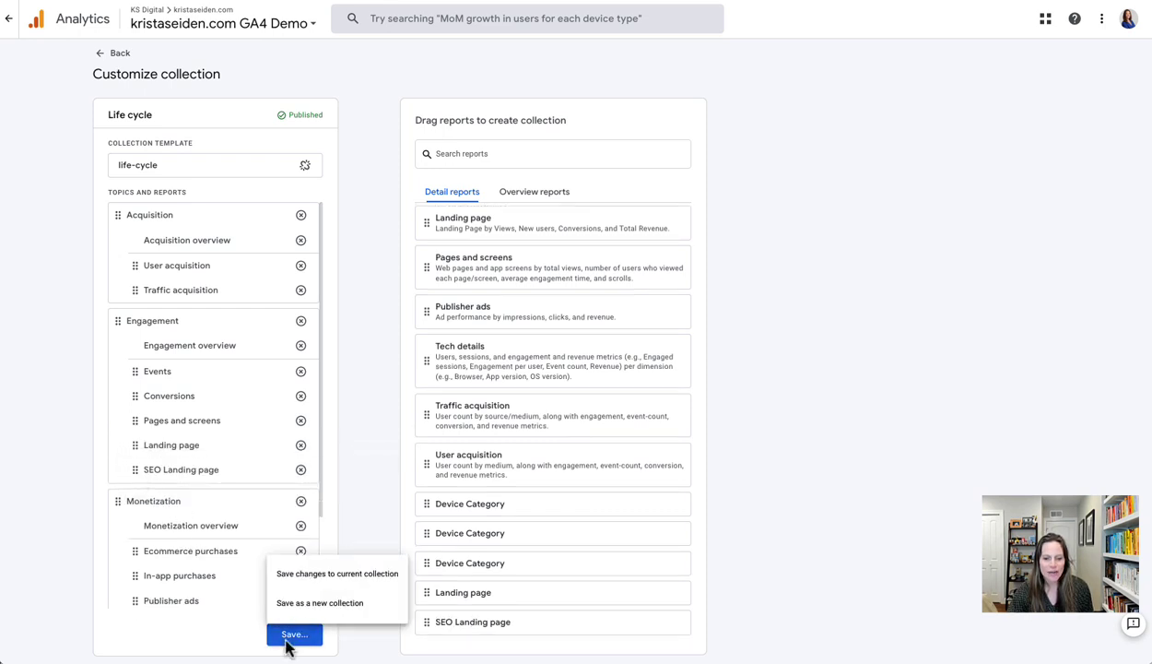
pyautogui.click(296, 578)
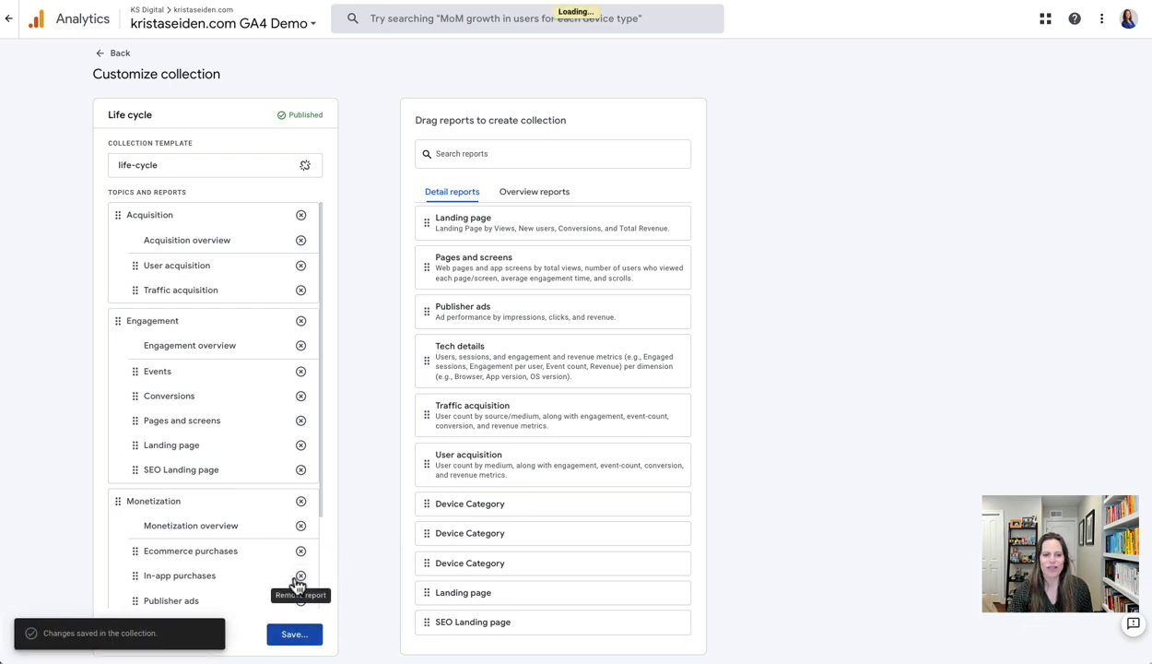
pyautogui.click(118, 52)
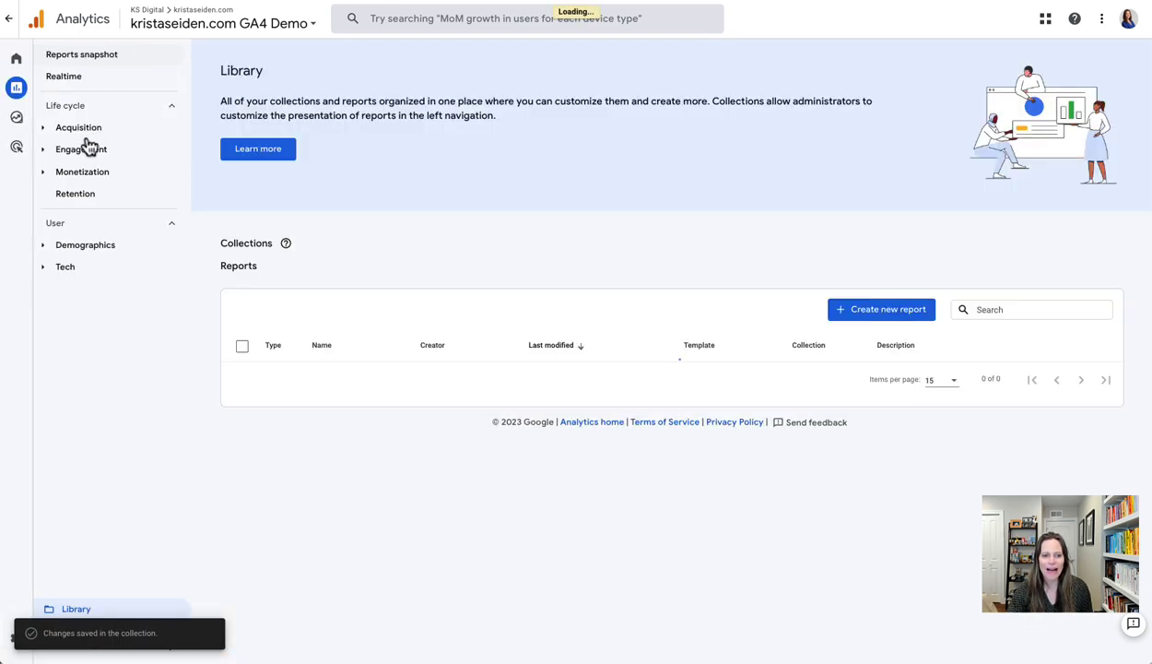
pyautogui.click(43, 149)
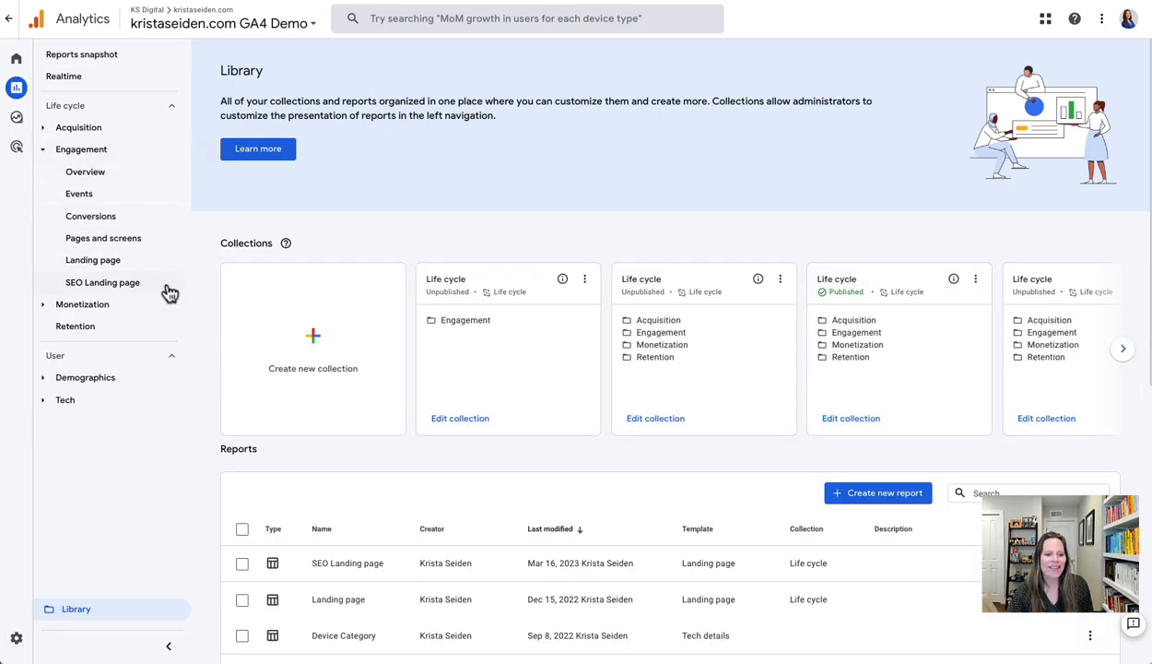